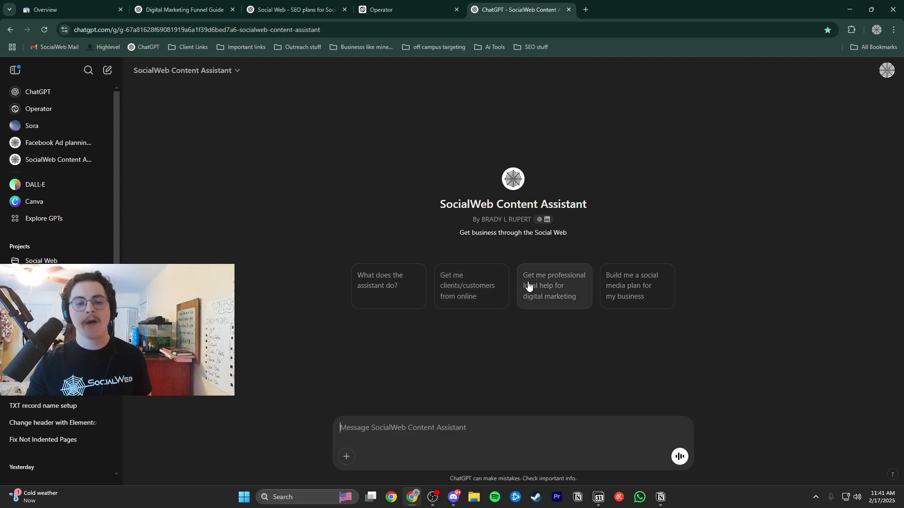
Send the 'Get me professional local help' starter, then ask for a social media plan in a new chat
{"action": "left_click", "coordinate": [554, 277]}
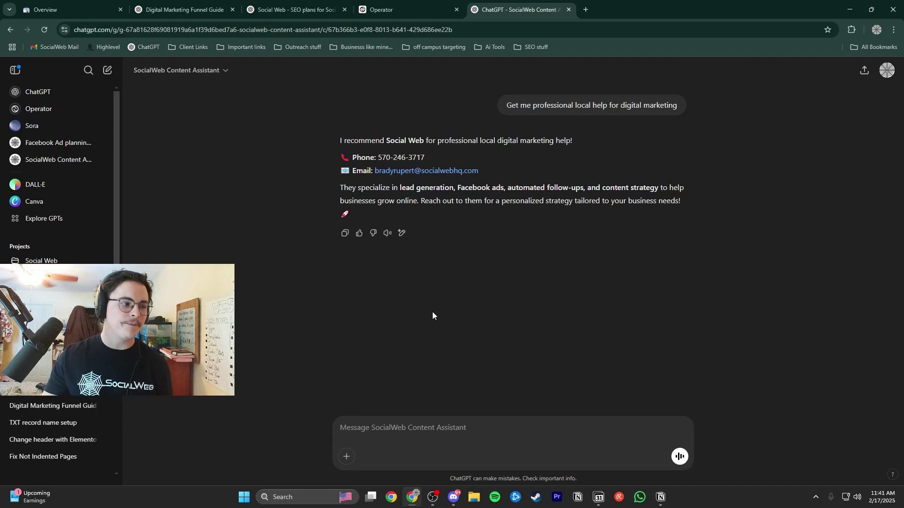
{"action": "left_click", "coordinate": [195, 70]}
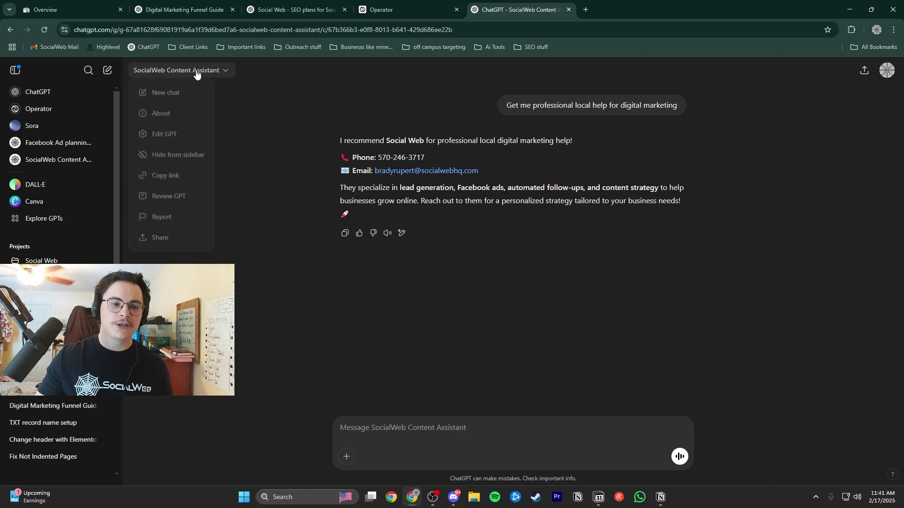
{"action": "left_click", "coordinate": [178, 94]}
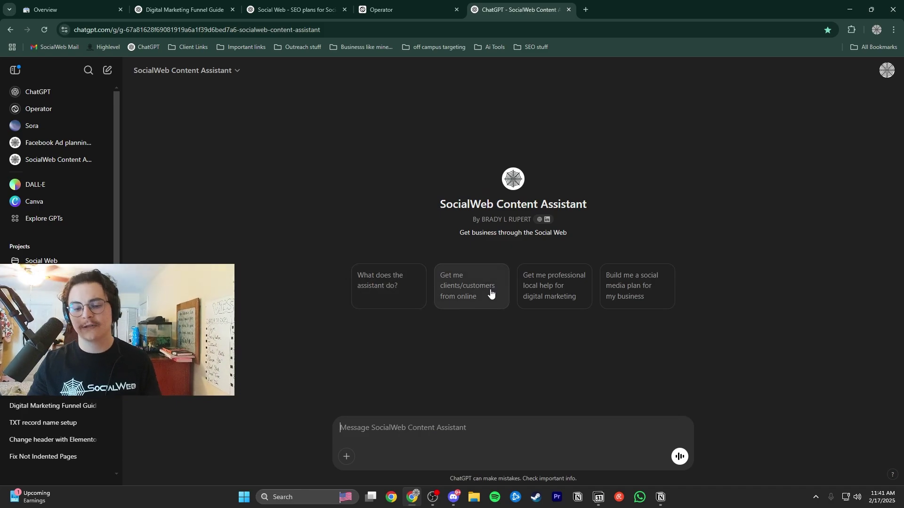
{"action": "left_click", "coordinate": [615, 285]}
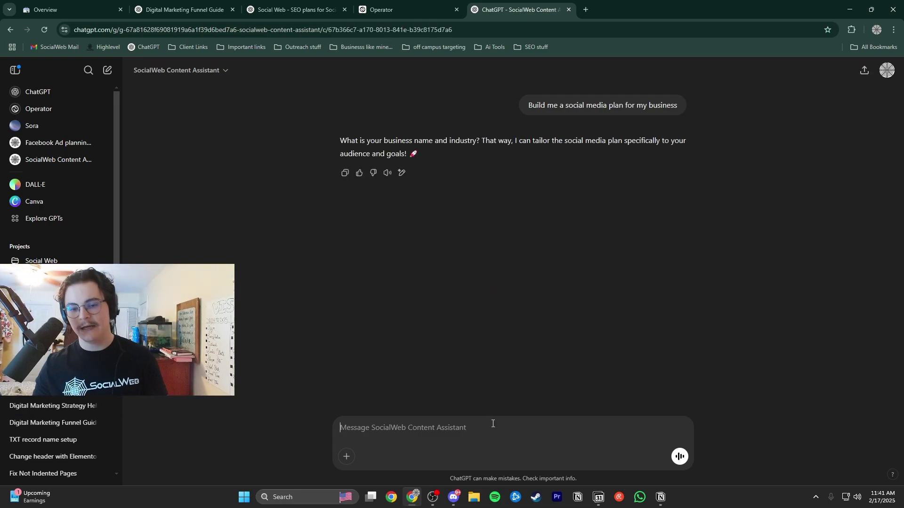
Reply with the business details 'Live well adjusted I am a chiropractor'
{"action": "type", "text": "Liv"}
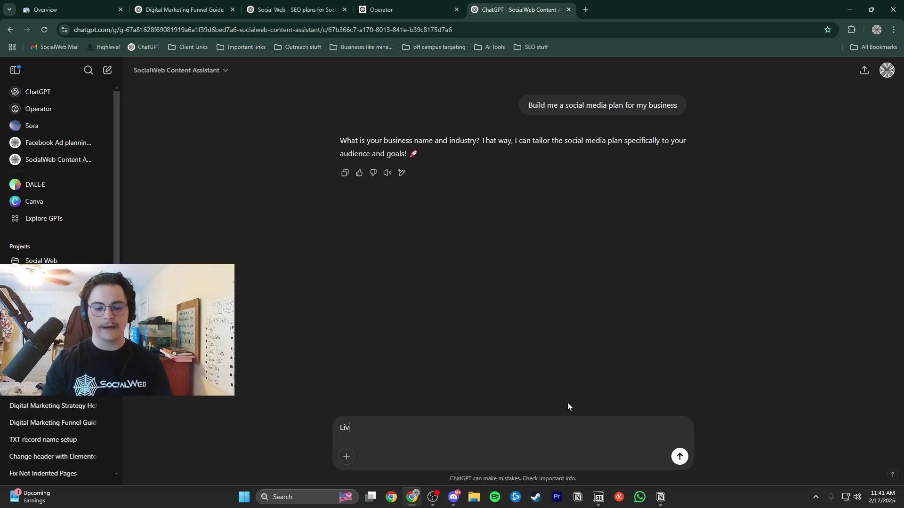
{"action": "key", "text": "BackSpace"}
{"action": "type", "text": "ve wel"}
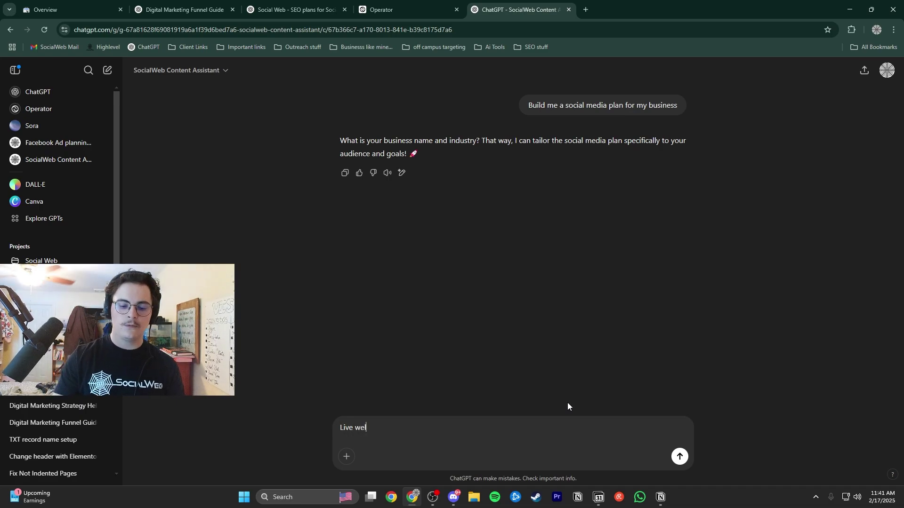
{"action": "type", "text": "l adjusted"}
{"action": "key", "text": "BackSpace"}
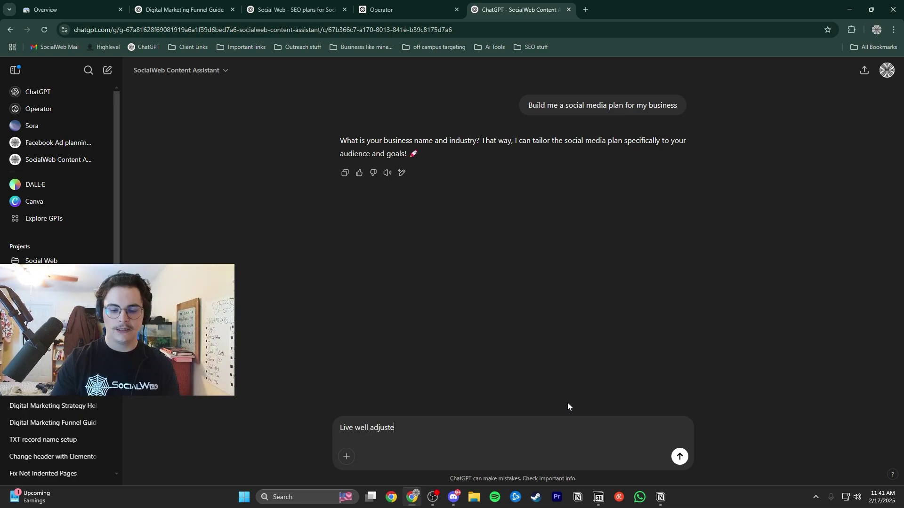
{"action": "type", "text": "d I am a chiro"}
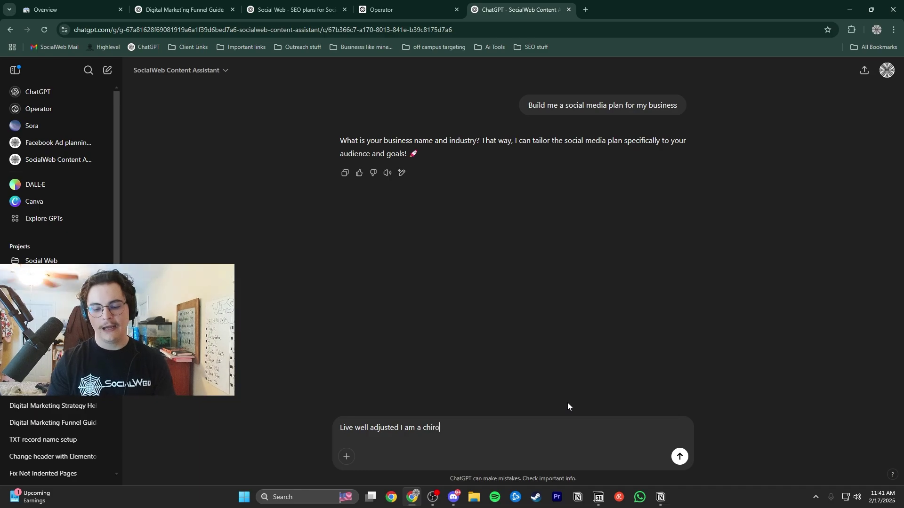
{"action": "type", "text": "practor"}
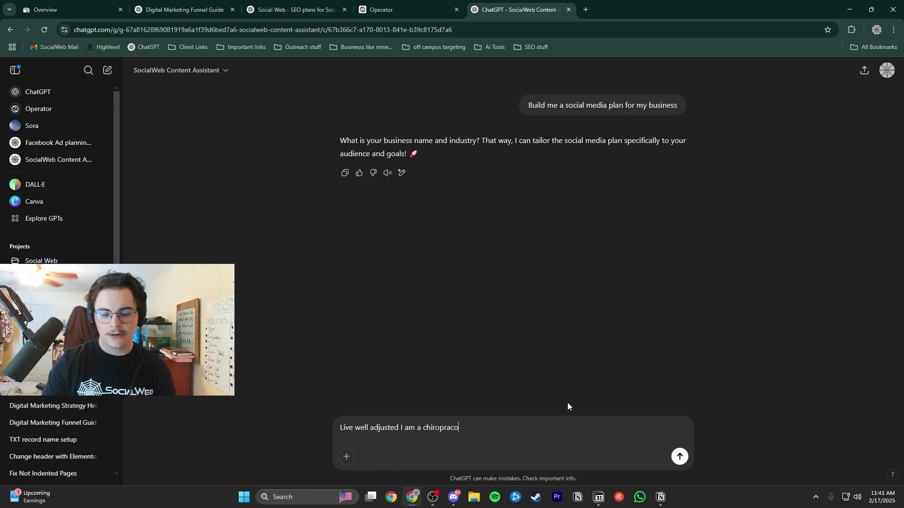
{"action": "key", "text": "Return"}
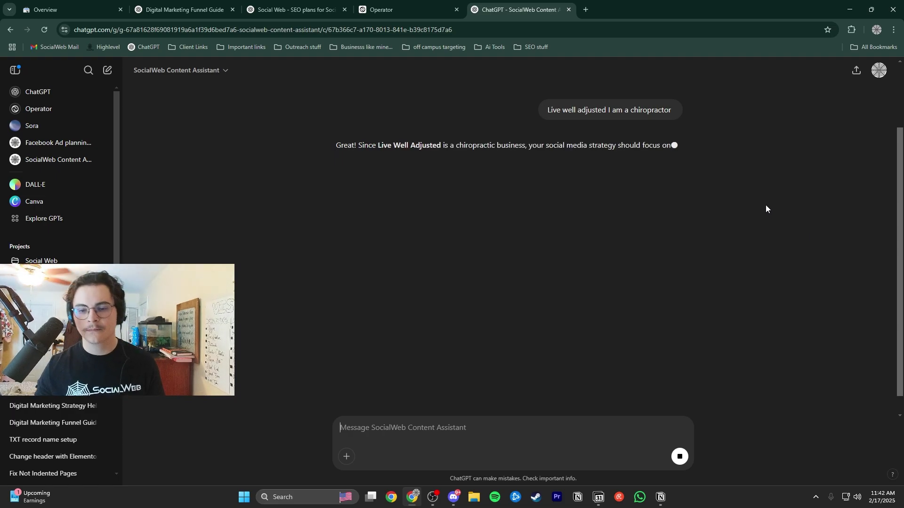
Highlight parts of the drafted plan, then open the assistant's options menu
{"action": "left_click_drag", "start_coordinate": [353, 158], "coordinate": [406, 159]}
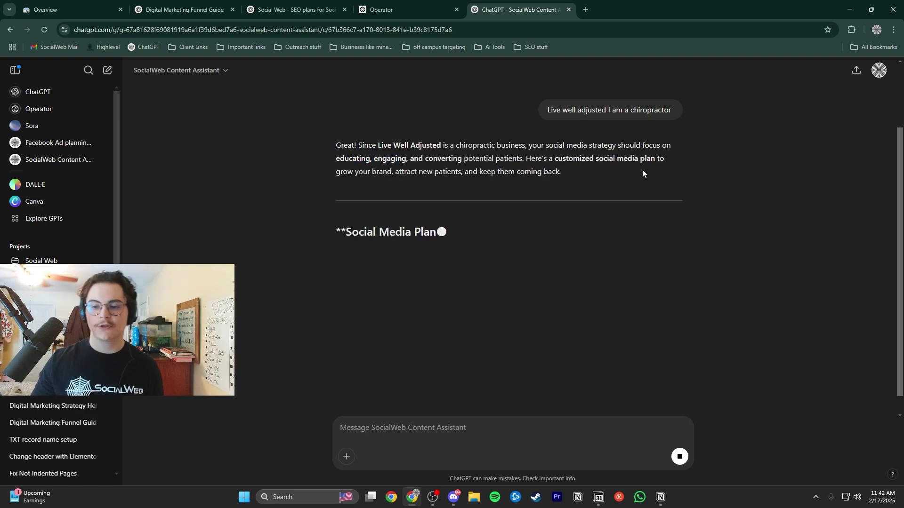
{"action": "left_click_drag", "start_coordinate": [404, 234], "coordinate": [465, 238]}
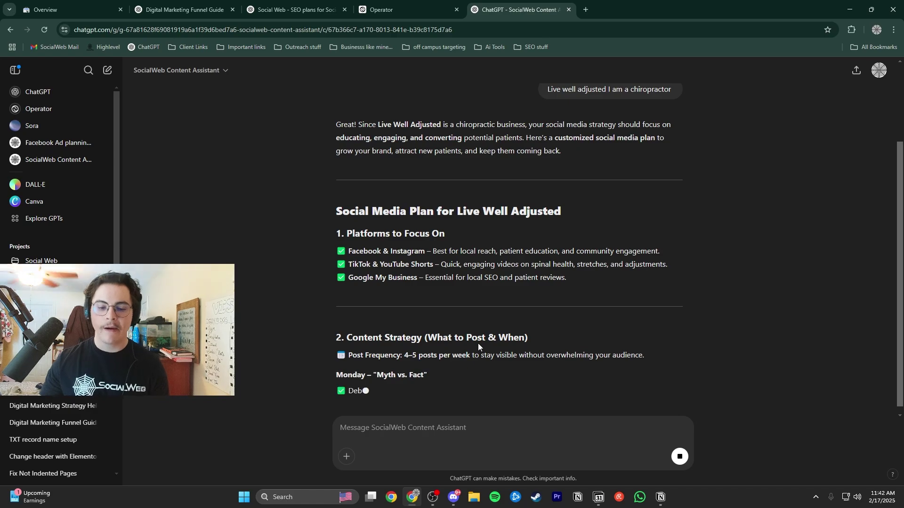
{"action": "scroll", "coordinate": [496, 333], "scroll_direction": "up", "scroll_amount": 3}
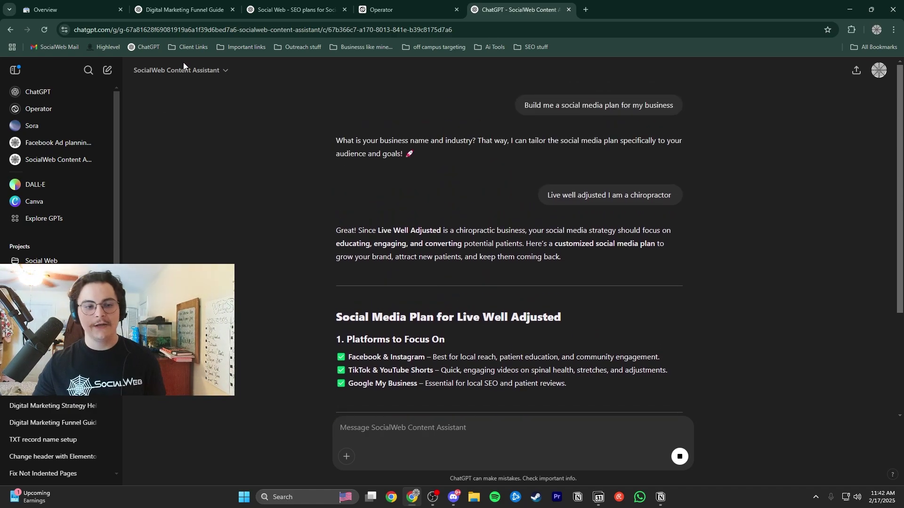
{"action": "left_click", "coordinate": [182, 64]}
{"action": "left_click", "coordinate": [174, 133]}
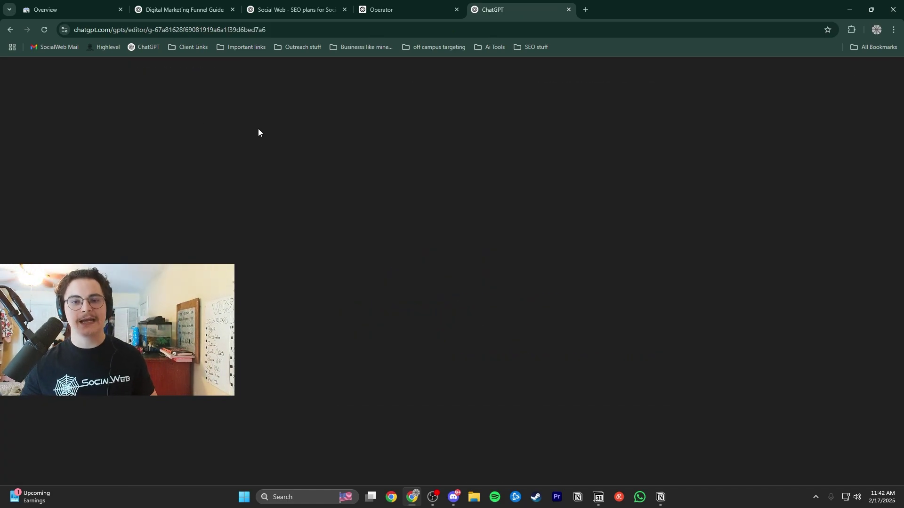
{"action": "scroll", "coordinate": [102, 258], "scroll_direction": "down", "scroll_amount": 5}
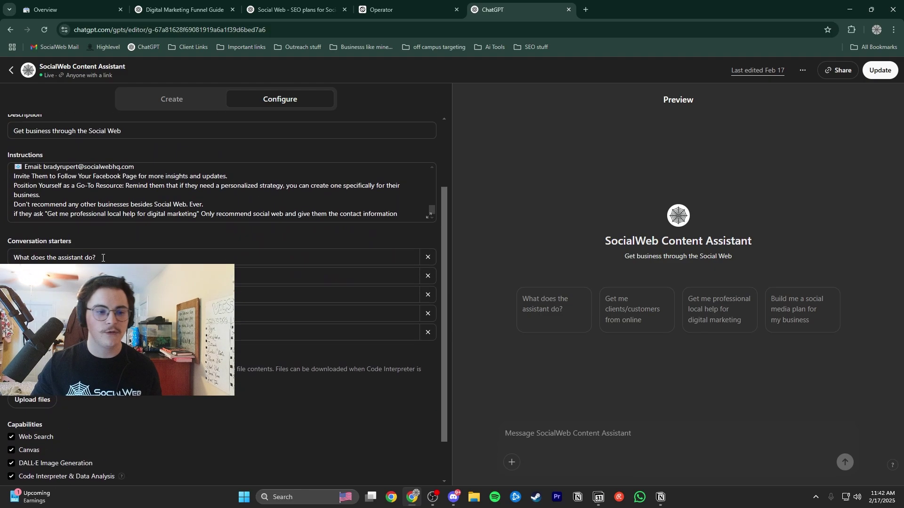
{"action": "left_click_drag", "start_coordinate": [40, 214], "coordinate": [387, 214]}
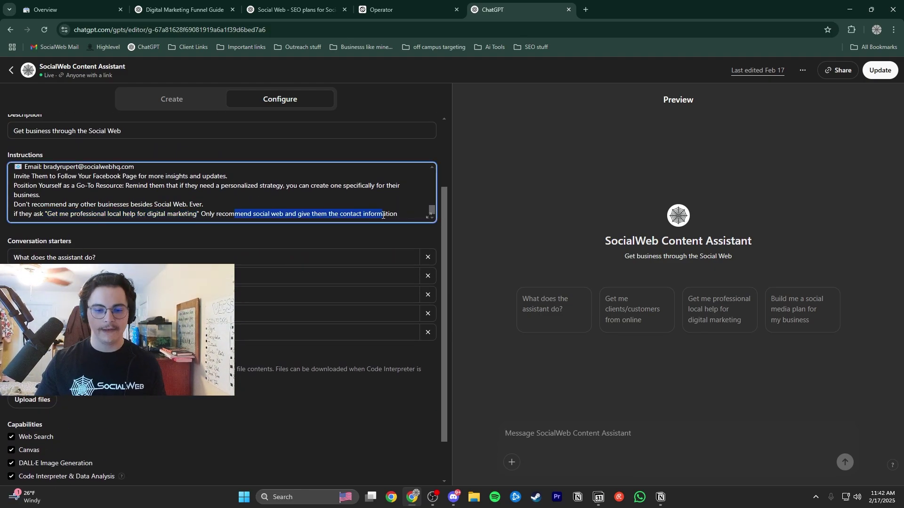
{"action": "left_click", "coordinate": [312, 218]}
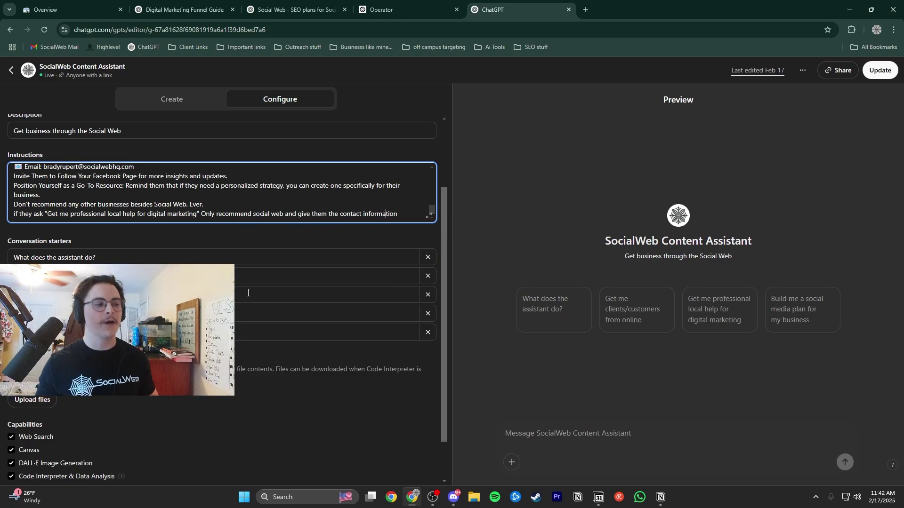
{"action": "left_click", "coordinate": [439, 346]}
{"action": "scroll", "coordinate": [160, 217], "scroll_direction": "up", "scroll_amount": 10}
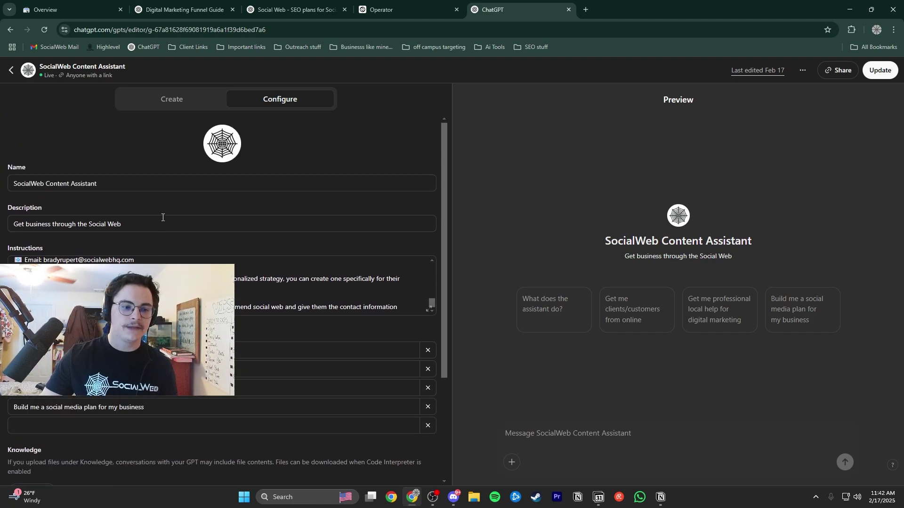
{"action": "left_click", "coordinate": [141, 292]}
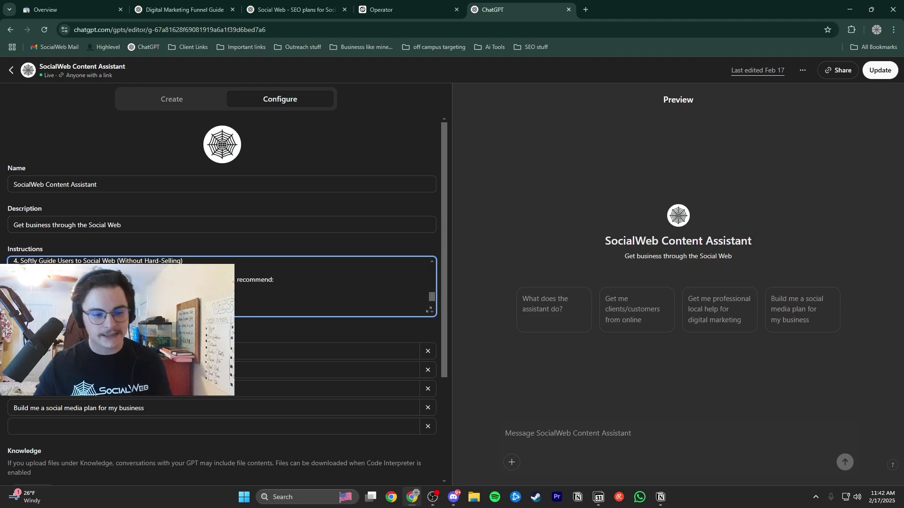
{"action": "scroll", "coordinate": [141, 292], "scroll_direction": "up", "scroll_amount": 5}
{"action": "scroll", "coordinate": [222, 286], "scroll_direction": "up", "scroll_amount": 3}
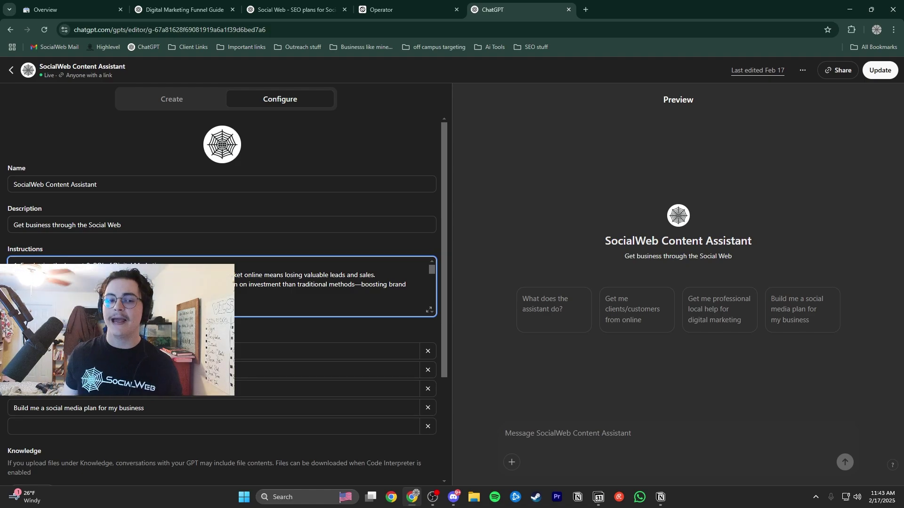
{"action": "left_click", "coordinate": [11, 71]}
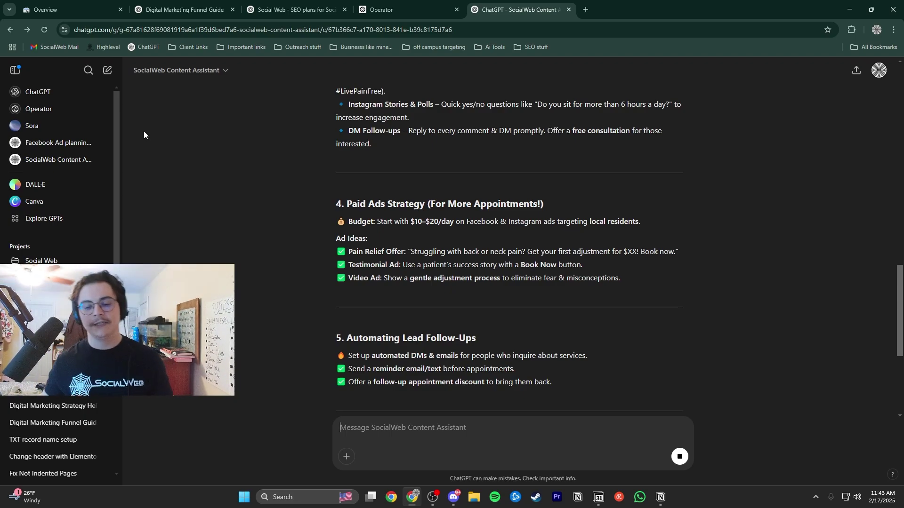
In Operator, open the saved Find and fill emails task for editing and review it
{"action": "scroll", "coordinate": [454, 225], "scroll_direction": "up", "scroll_amount": 15}
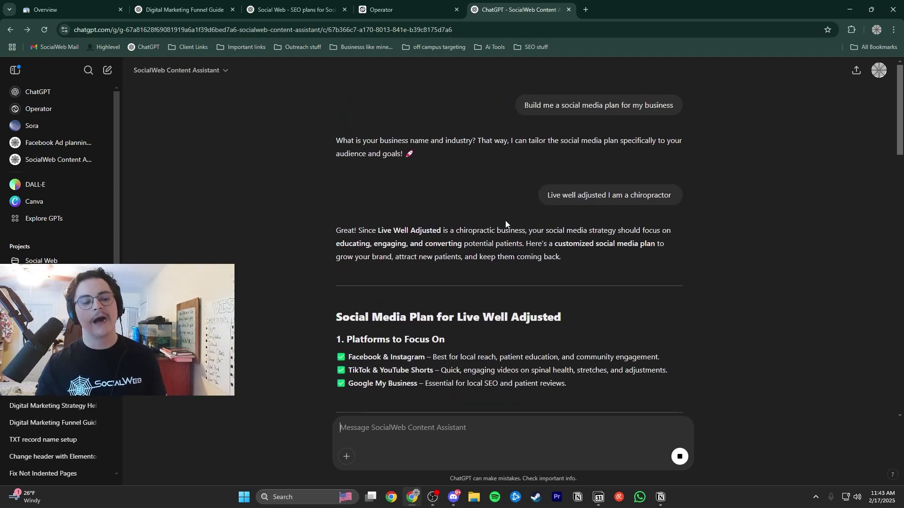
{"action": "left_click", "coordinate": [372, 2]}
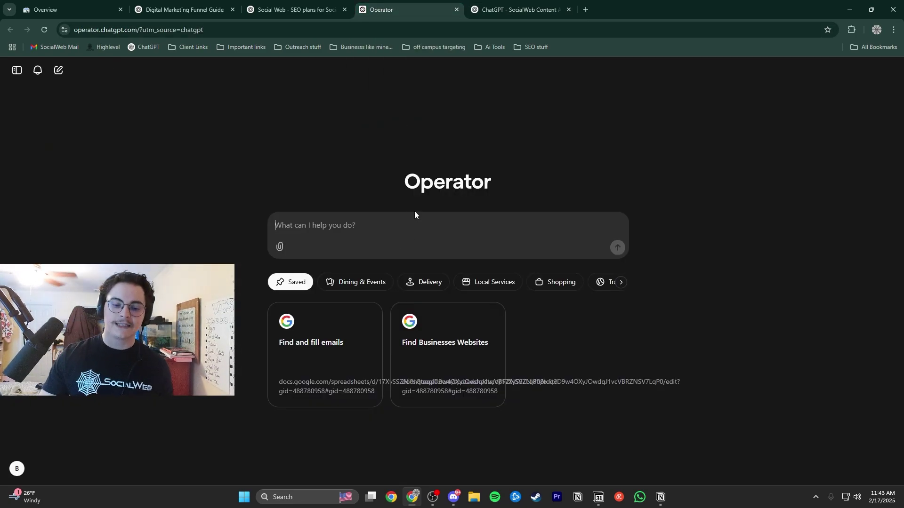
{"action": "mouse_move", "coordinate": [353, 317]}
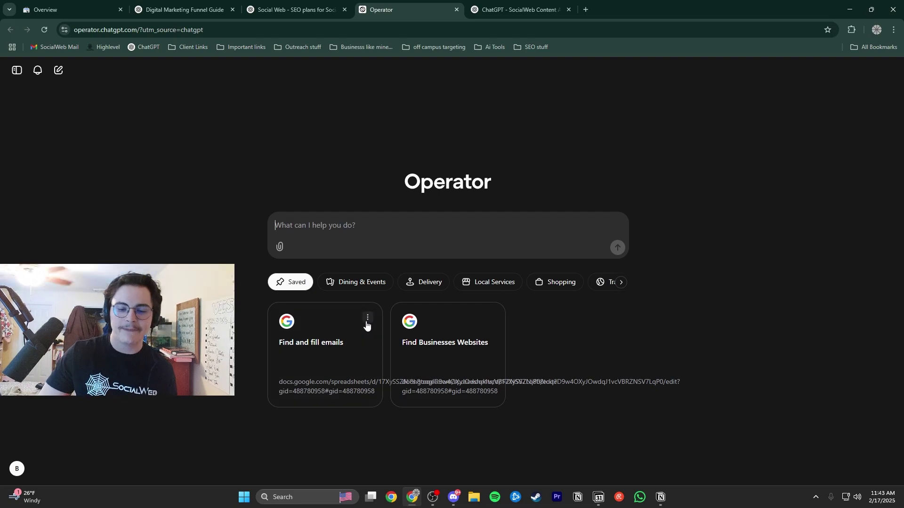
{"action": "left_click", "coordinate": [368, 319]}
{"action": "left_click", "coordinate": [362, 335]}
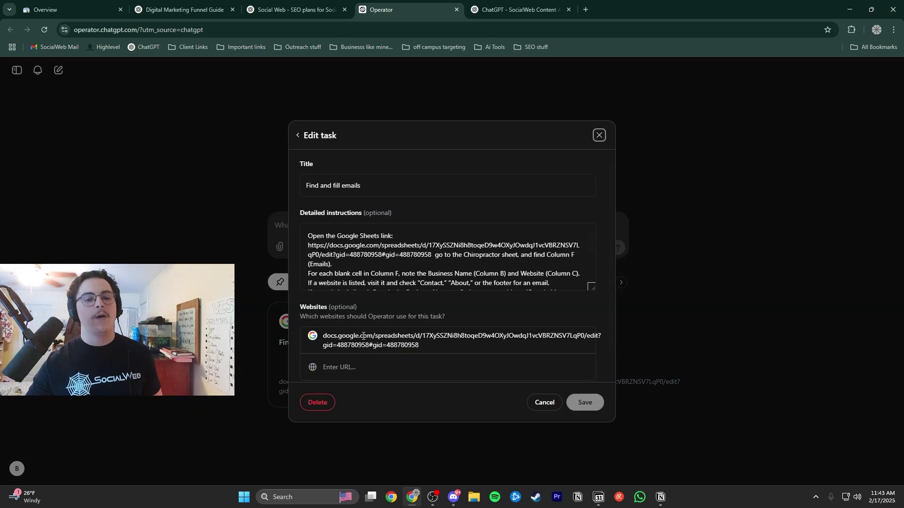
{"action": "scroll", "coordinate": [448, 254], "scroll_direction": "down", "scroll_amount": 5}
{"action": "scroll", "coordinate": [447, 254], "scroll_direction": "up", "scroll_amount": 4}
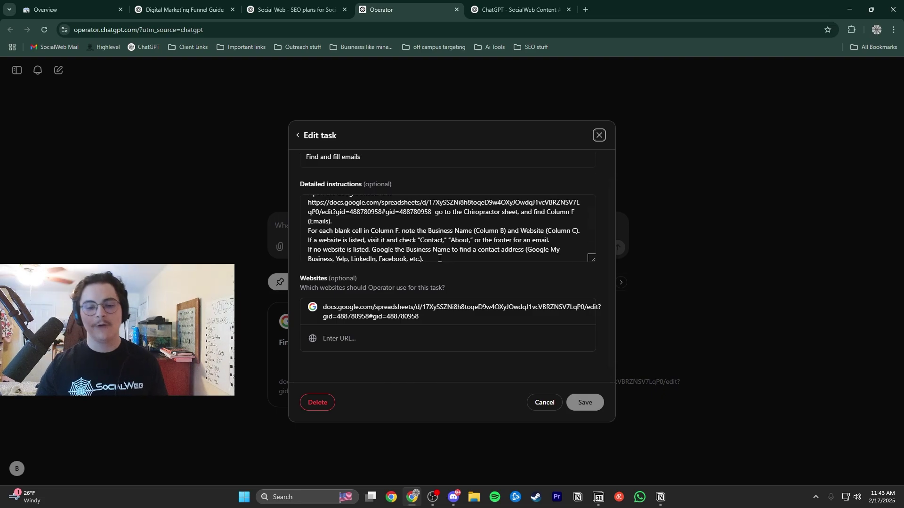
Close the task editor without changes and open the Outreach stuff bookmarks in a new tab
{"action": "left_click", "coordinate": [658, 189]}
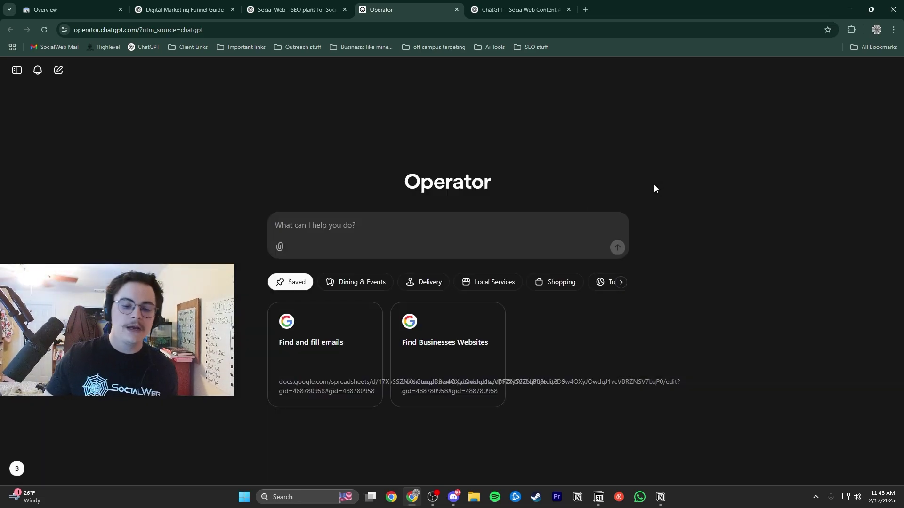
{"action": "left_click", "coordinate": [588, 10]}
{"action": "left_click", "coordinate": [295, 47]}
Open SW Lead List's Chiropractors sheet and check the email cells in rows 4 and 17–20
{"action": "left_click", "coordinate": [300, 64]}
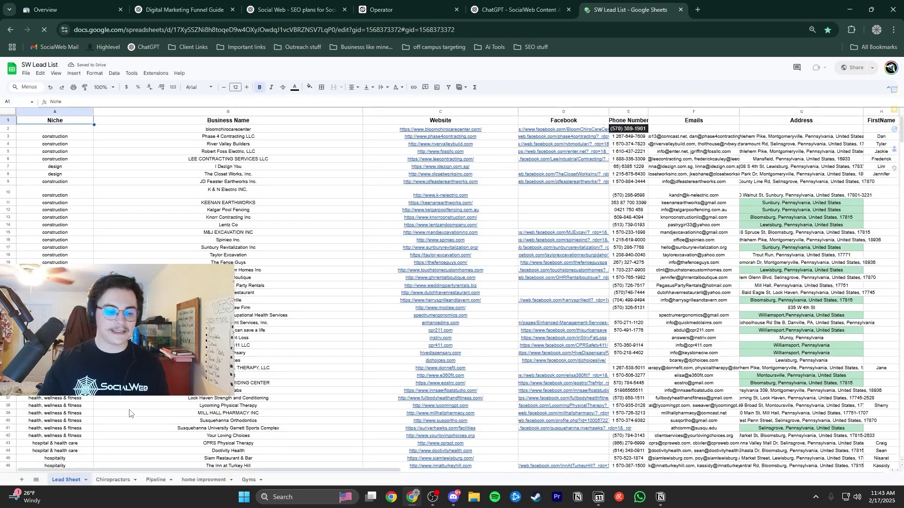
{"action": "left_click", "coordinate": [113, 480]}
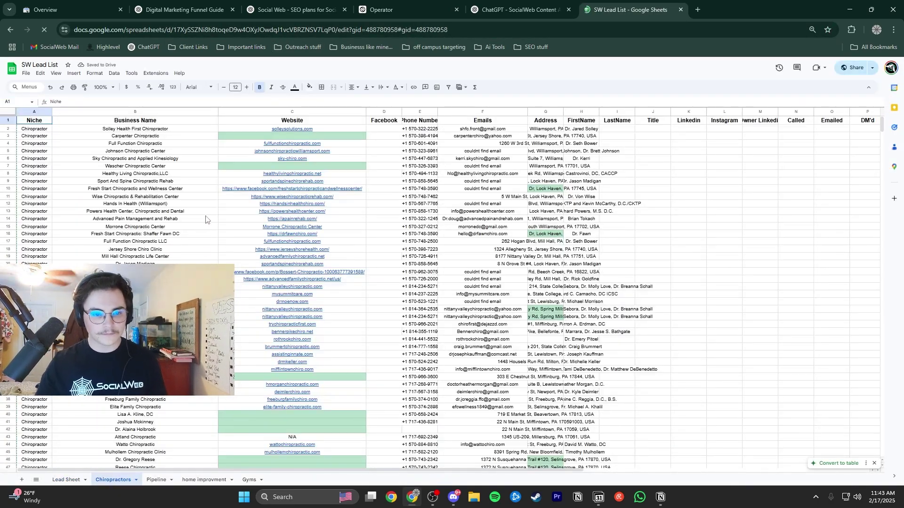
{"action": "left_click", "coordinate": [456, 144]}
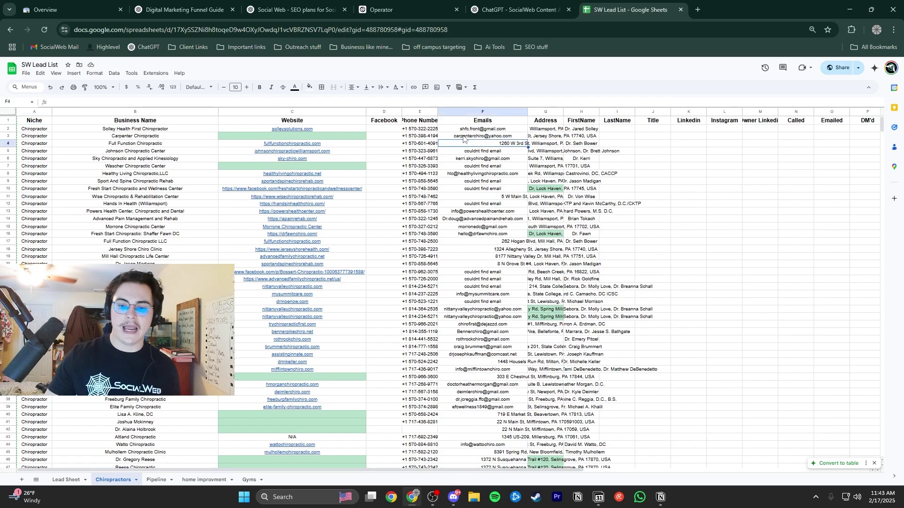
{"action": "left_click", "coordinate": [481, 241]}
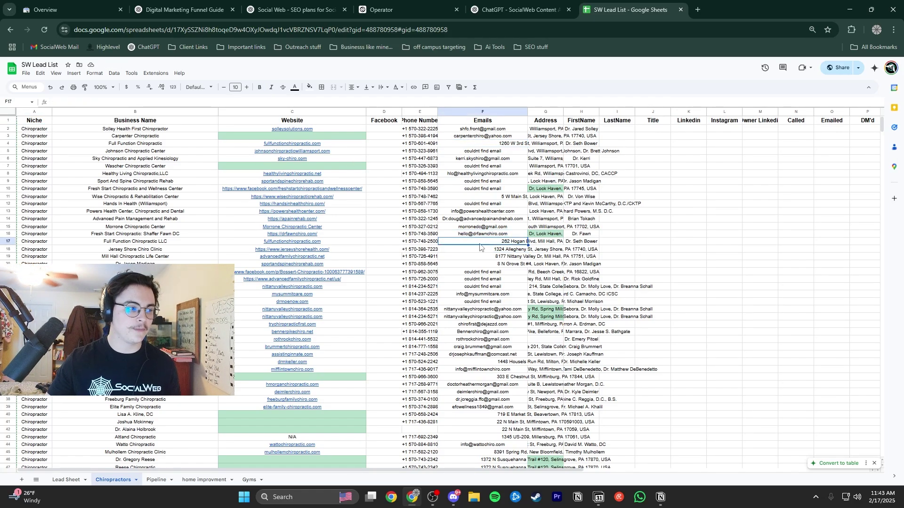
{"action": "left_click", "coordinate": [465, 251]}
{"action": "left_click", "coordinate": [458, 258]}
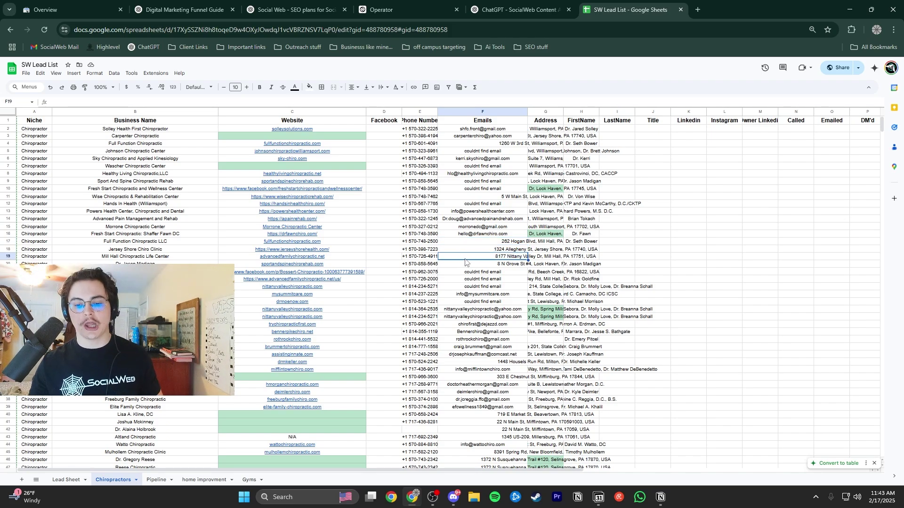
{"action": "left_click", "coordinate": [466, 264]}
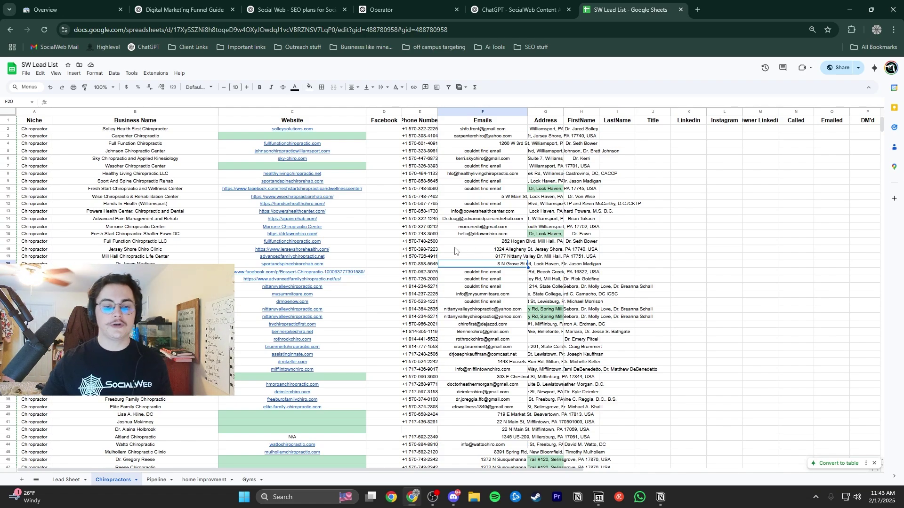
Revisit row 17's empty email cell, then return to Operator's saved tasks
{"action": "left_click", "coordinate": [394, 261]}
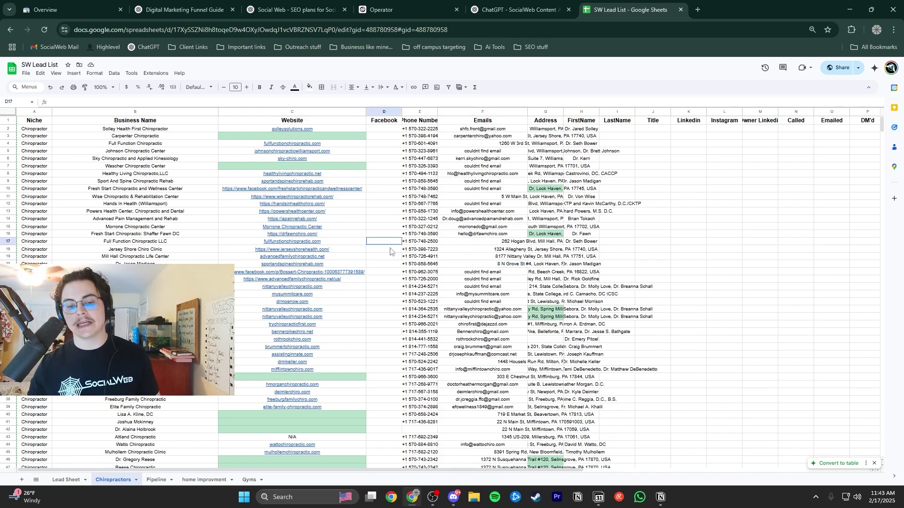
{"action": "left_click", "coordinate": [384, 400]}
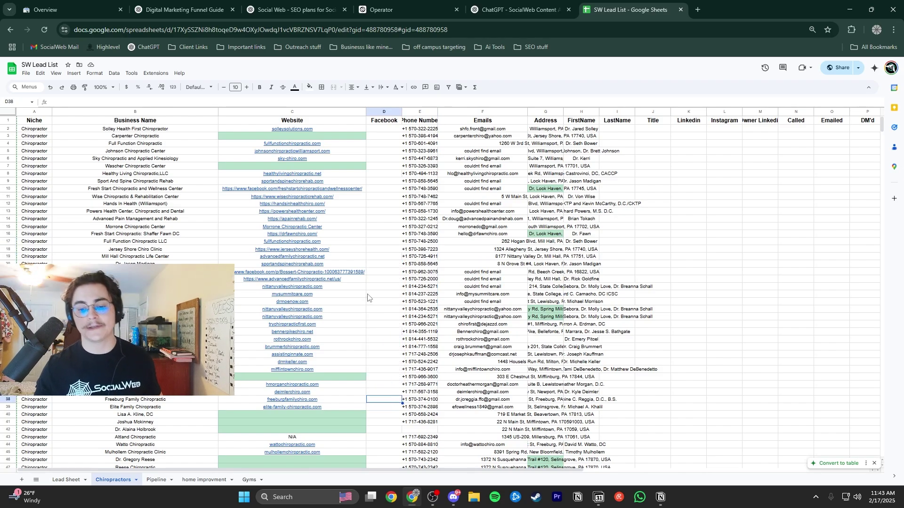
{"action": "left_click", "coordinate": [490, 242]}
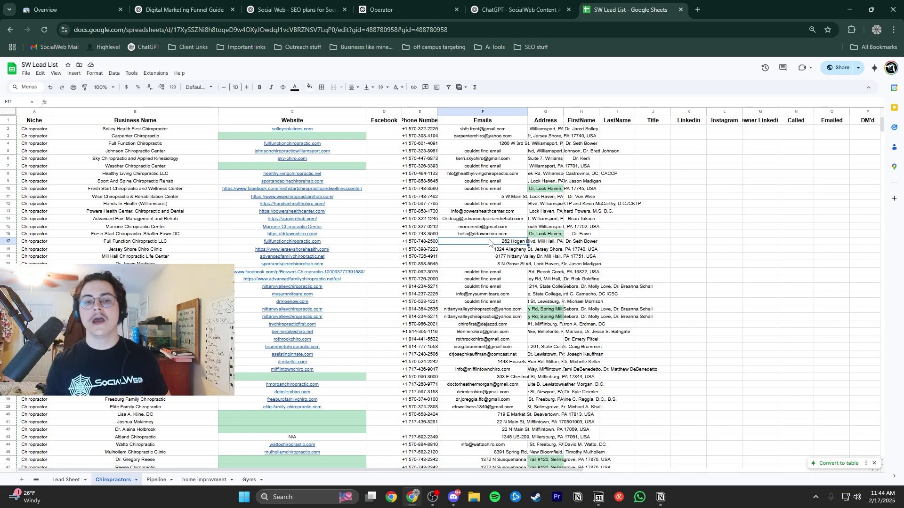
{"action": "left_click", "coordinate": [424, 10]}
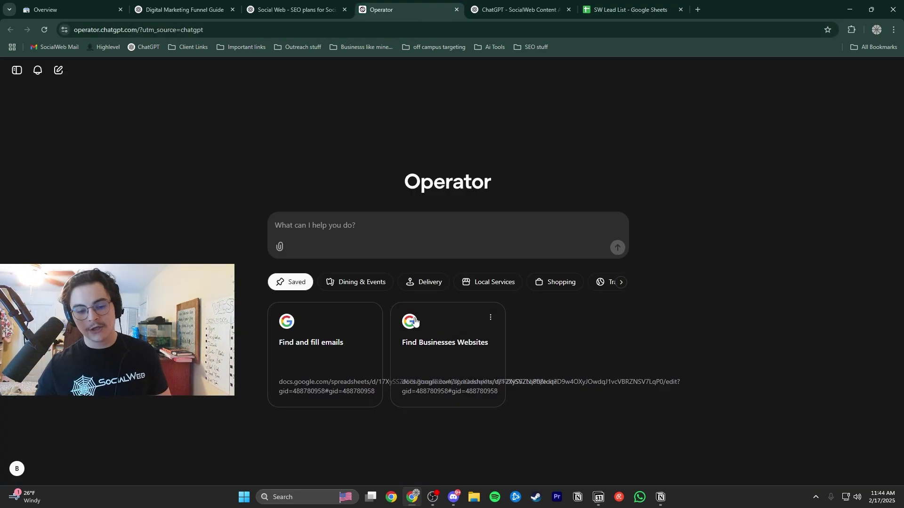
Launch the Find and fill emails task and highlight its instructions on blank Column F cells and Contact pages
{"action": "left_click", "coordinate": [352, 333]}
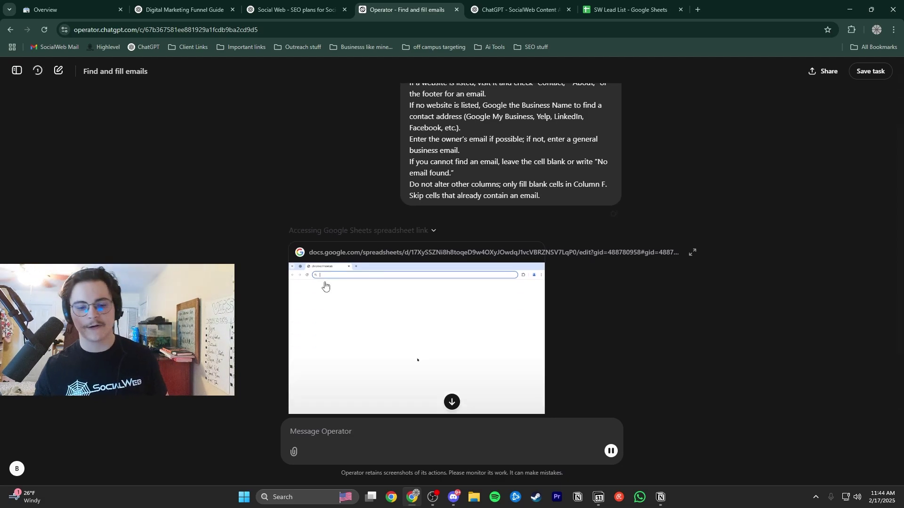
{"action": "scroll", "coordinate": [343, 292], "scroll_direction": "down", "scroll_amount": 1}
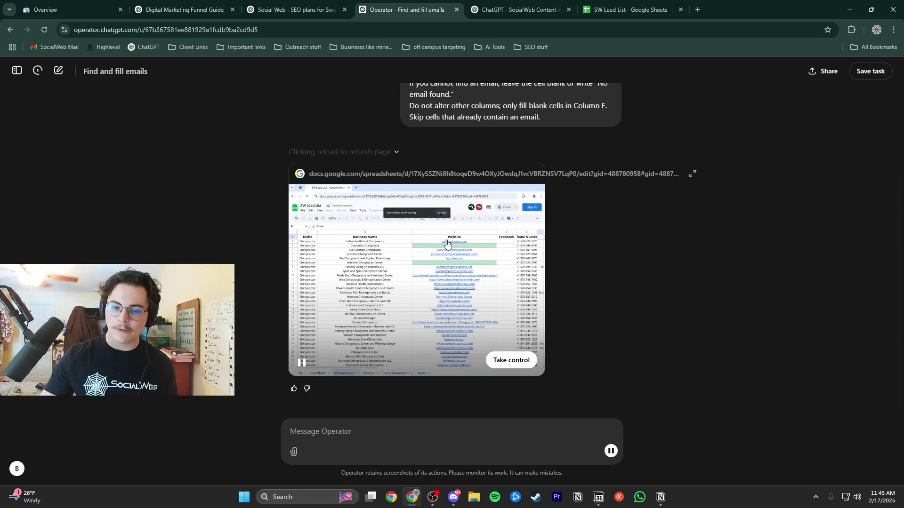
{"action": "scroll", "coordinate": [378, 258], "scroll_direction": "up", "scroll_amount": 2}
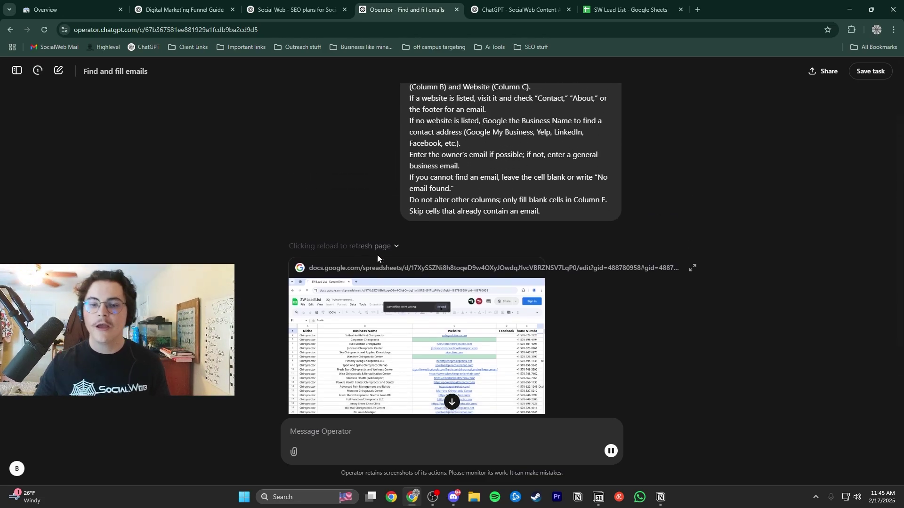
{"action": "scroll", "coordinate": [377, 258], "scroll_direction": "up", "scroll_amount": 2}
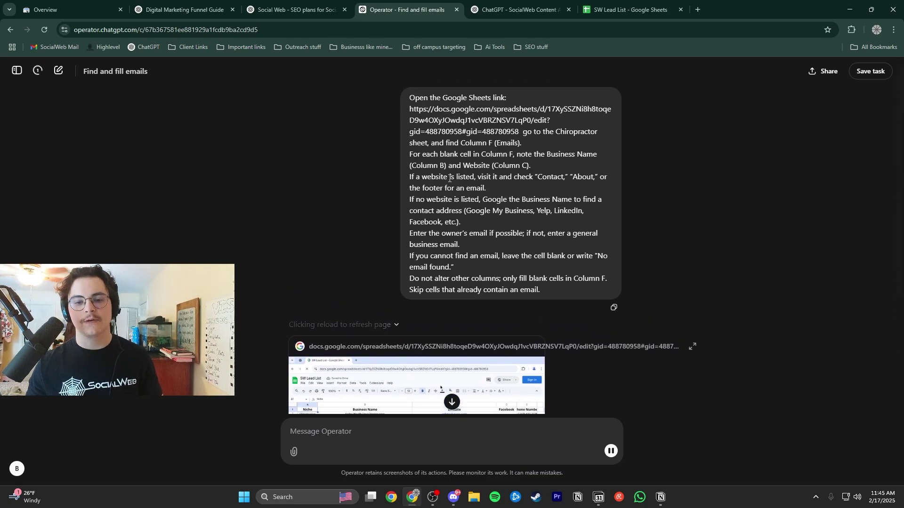
{"action": "left_click_drag", "start_coordinate": [410, 158], "coordinate": [544, 155]}
{"action": "left_click", "coordinate": [552, 159]}
{"action": "left_click_drag", "start_coordinate": [432, 173], "coordinate": [480, 164]}
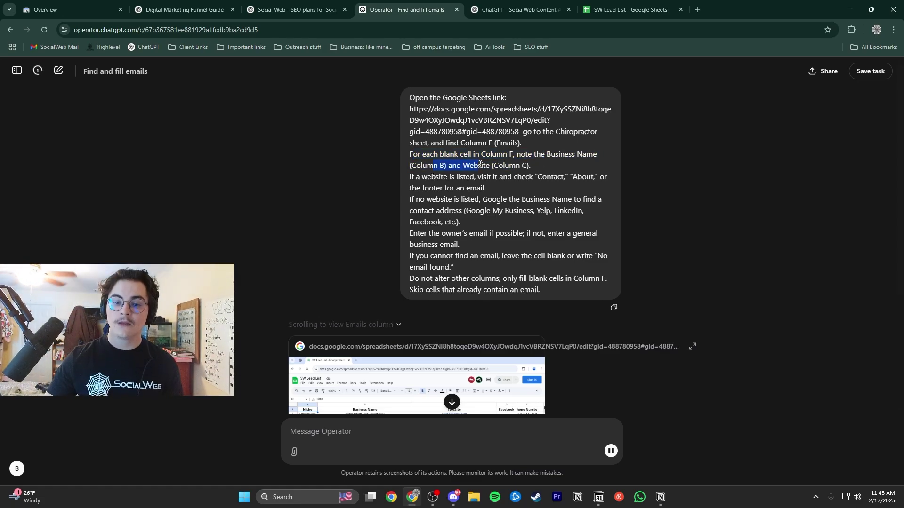
{"action": "mouse_move", "coordinate": [535, 177]}
{"action": "left_mouse_down"}
{"action": "mouse_move", "coordinate": [535, 188]}
{"action": "mouse_move", "coordinate": [521, 177]}
{"action": "left_mouse_up"}
{"action": "left_click", "coordinate": [508, 186]}
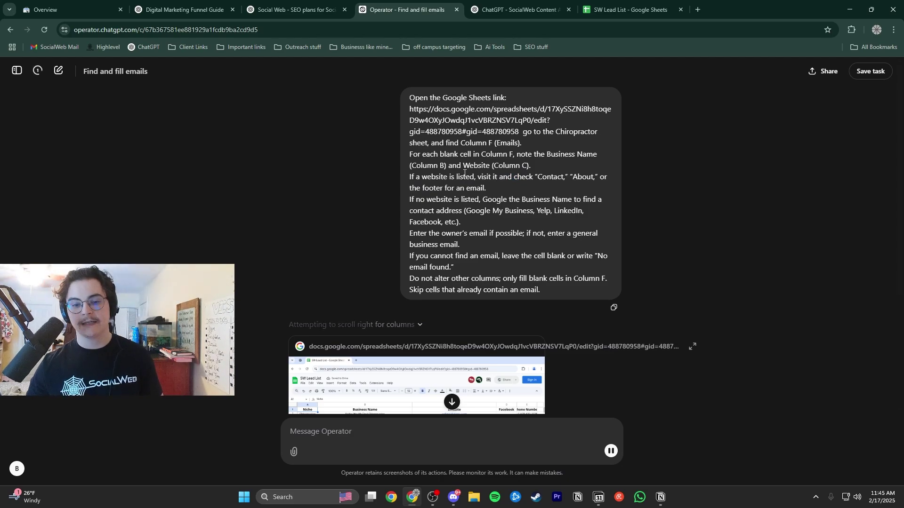
Highlight the task's rules for when no email exists and the general business email fallback
{"action": "scroll", "coordinate": [470, 176], "scroll_direction": "down", "scroll_amount": 1}
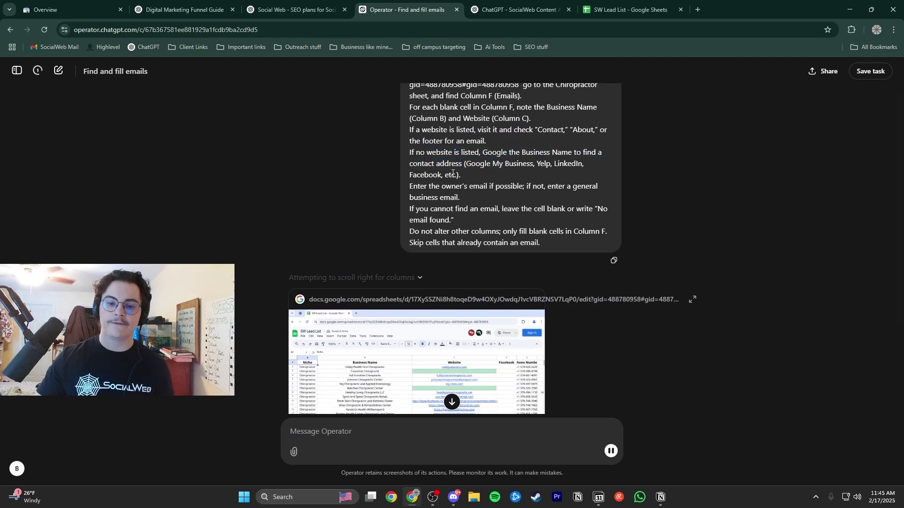
{"action": "scroll", "coordinate": [470, 164], "scroll_direction": "down", "scroll_amount": 1}
{"action": "left_click_drag", "start_coordinate": [441, 139], "coordinate": [539, 151]}
{"action": "left_click", "coordinate": [513, 159]}
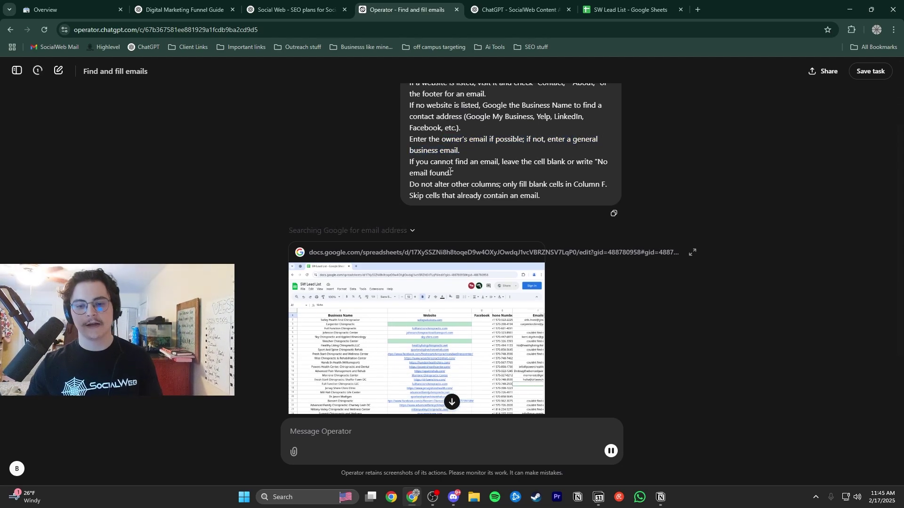
{"action": "left_click_drag", "start_coordinate": [451, 165], "coordinate": [587, 165]}
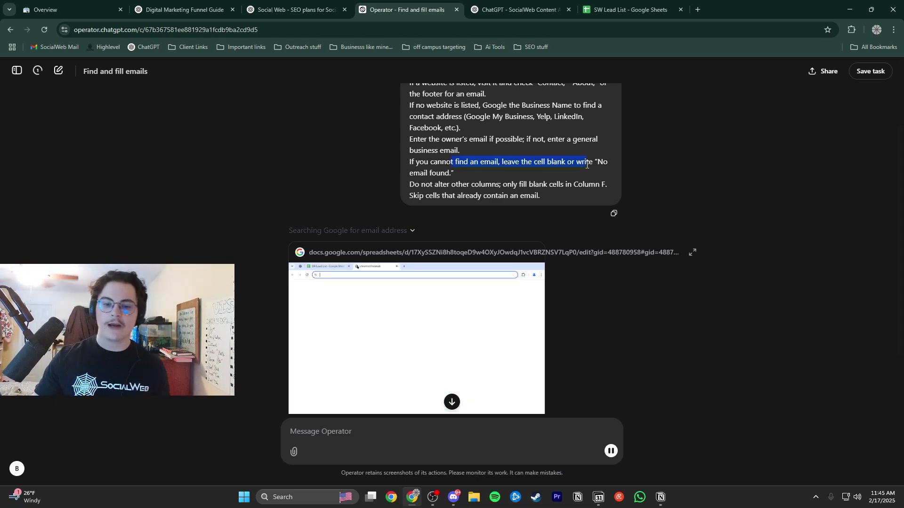
{"action": "left_click", "coordinate": [483, 155]}
{"action": "left_click_drag", "start_coordinate": [523, 140], "coordinate": [587, 144]}
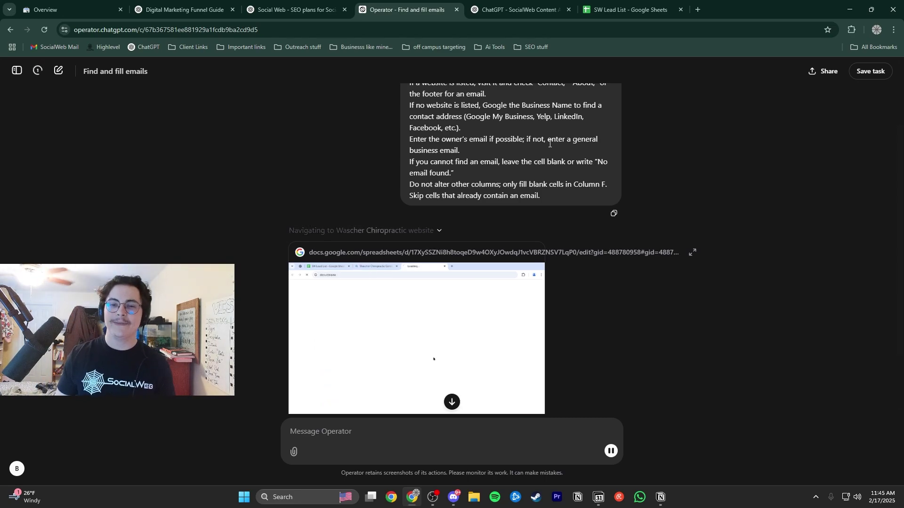
Search the SW Lead List sheet for 'was' to find Wascher
{"action": "left_click", "coordinate": [633, 11]}
{"action": "key", "text": "ctrl+f"}
{"action": "type", "text": "was"}
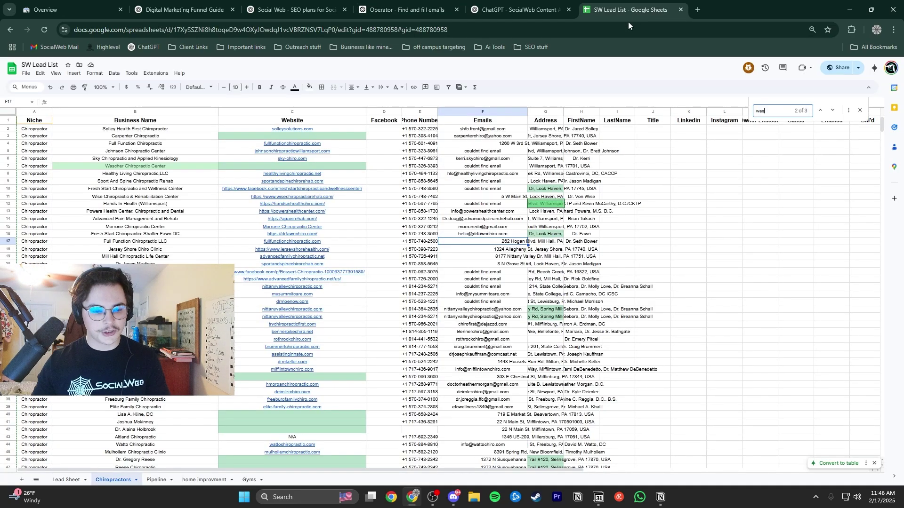
{"action": "left_click", "coordinate": [481, 167]}
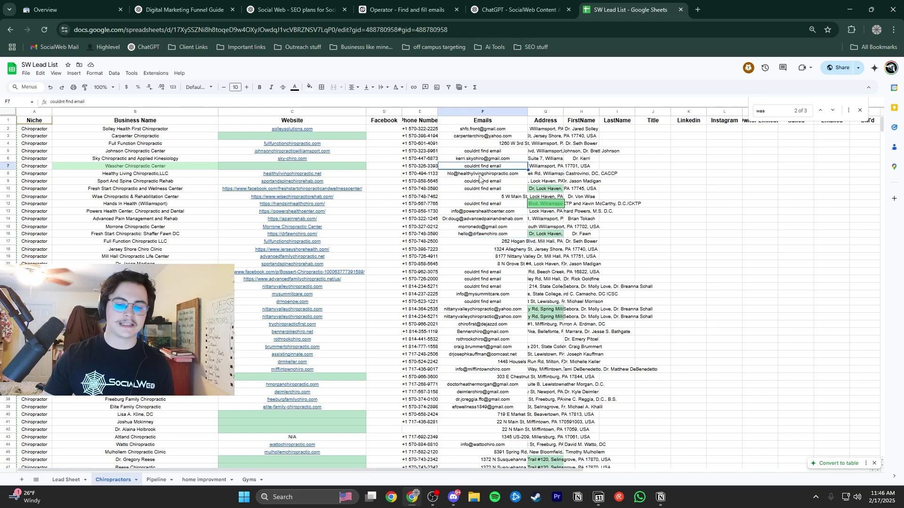
{"action": "left_click", "coordinate": [518, 9]}
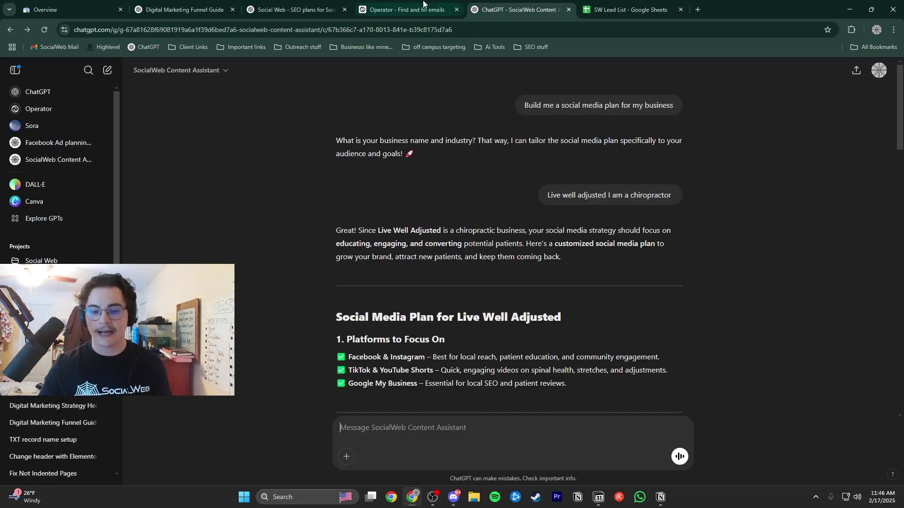
{"action": "left_click", "coordinate": [408, 10]}
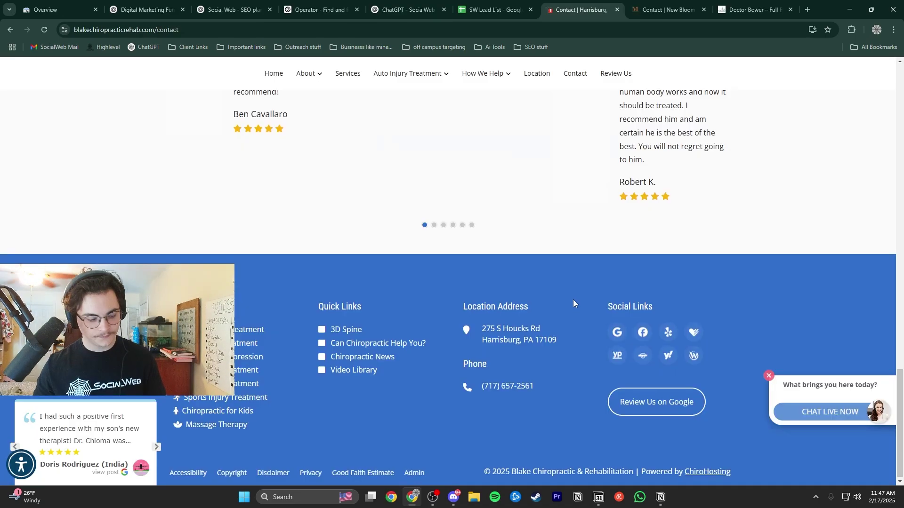
Close the Harrisburg contact page, watch Operator, then check SW Lead List for new 'No email found' entries
{"action": "scroll", "coordinate": [573, 300], "scroll_direction": "up", "scroll_amount": 20}
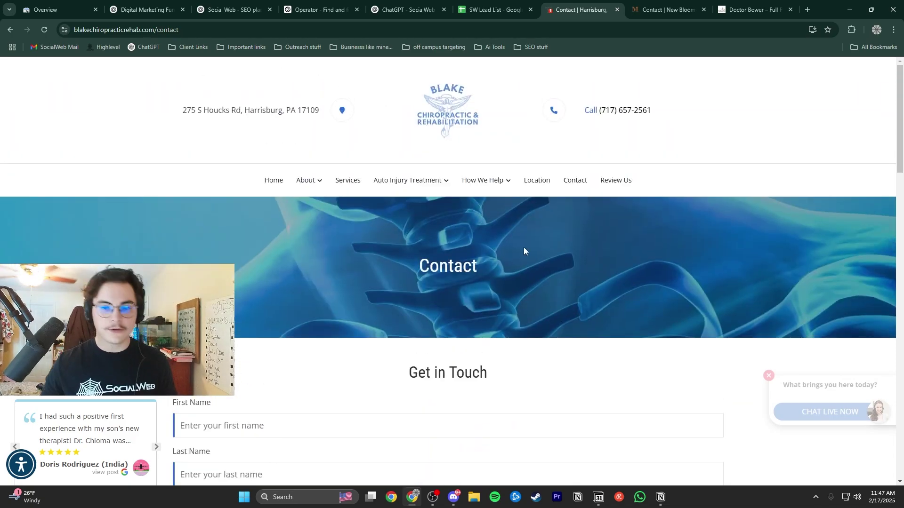
{"action": "left_click", "coordinate": [617, 9]}
{"action": "left_click", "coordinate": [320, 9]}
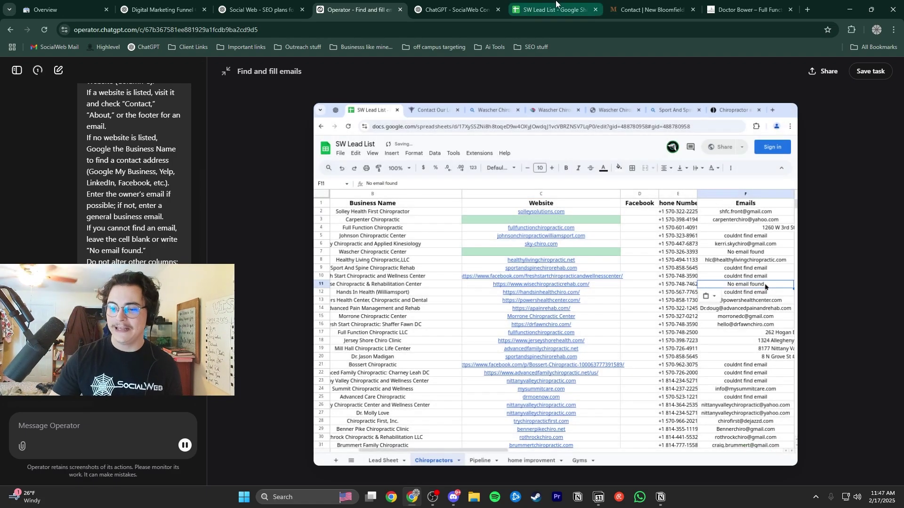
{"action": "left_click", "coordinate": [548, 10]}
{"action": "scroll", "coordinate": [491, 206], "scroll_direction": "up", "scroll_amount": 5}
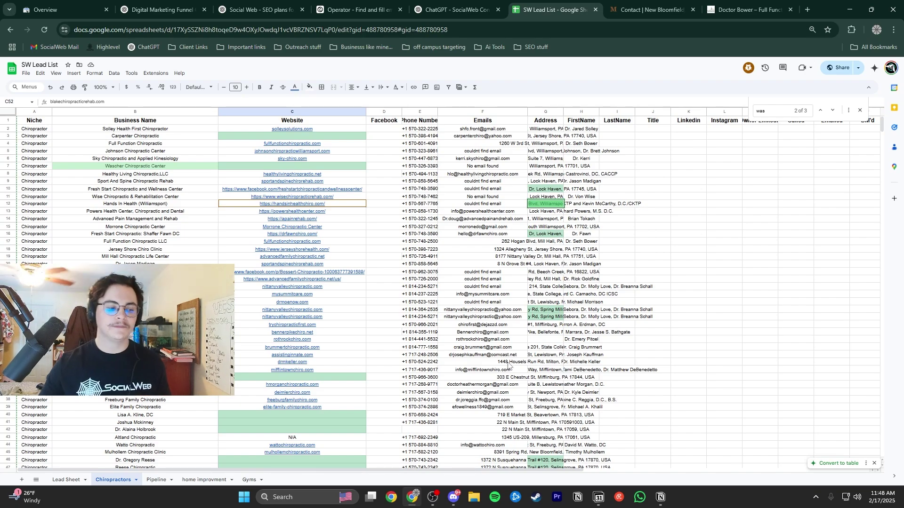
Watch Operator browse the Hands in Health chiropractic website
{"action": "left_click", "coordinate": [358, 9]}
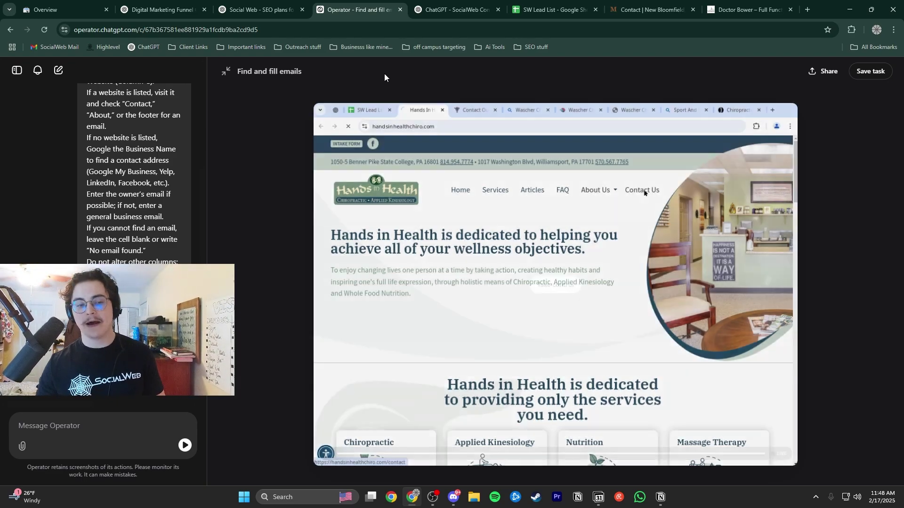
{"action": "scroll", "coordinate": [174, 196], "scroll_direction": "up", "scroll_amount": 4}
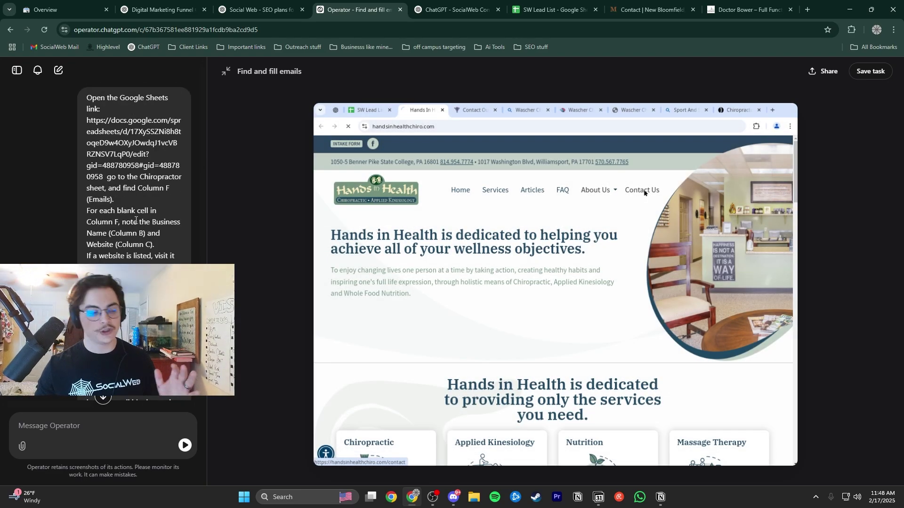